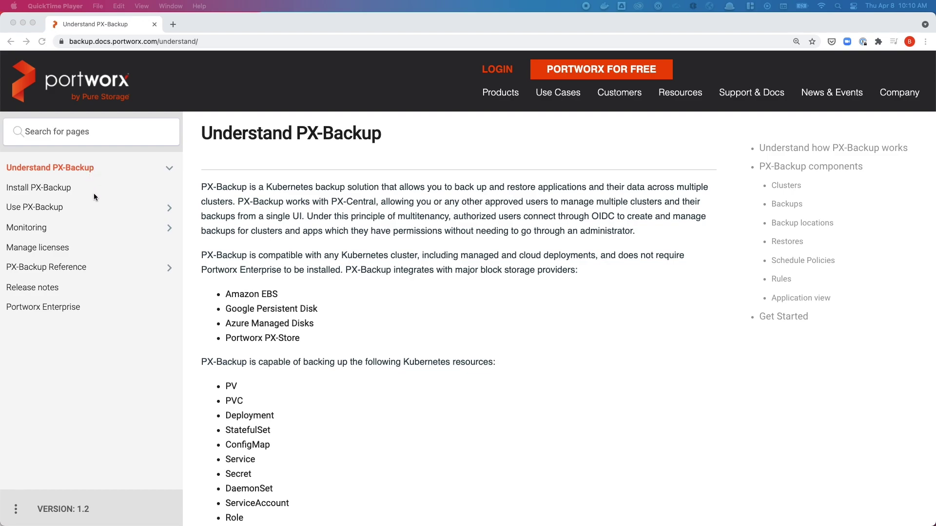
Bring the Chrome window with the 'Understand PX-Backup' docs page to the front.
left_click(102, 229)
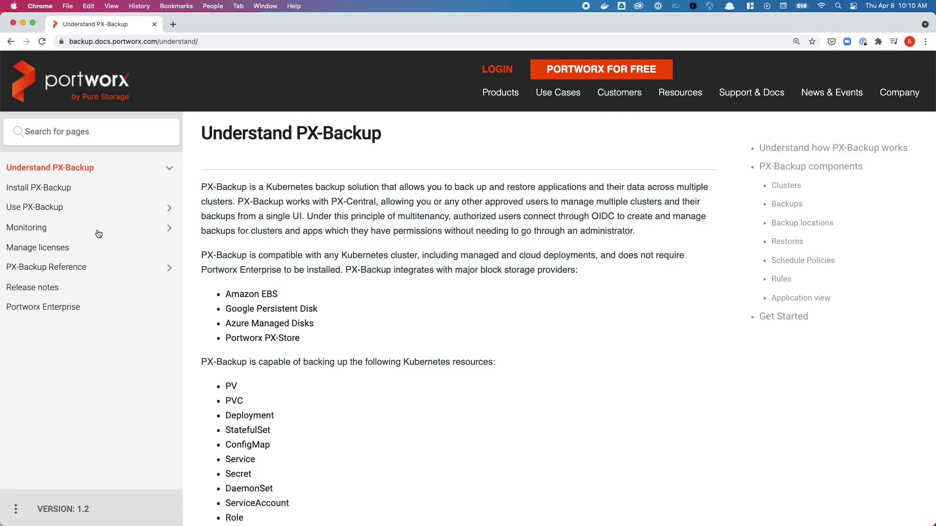
Open the 'Monitoring PX-Backup with Prometheus and Grafana' guide from the docs' Monitoring section.
left_click(99, 233)
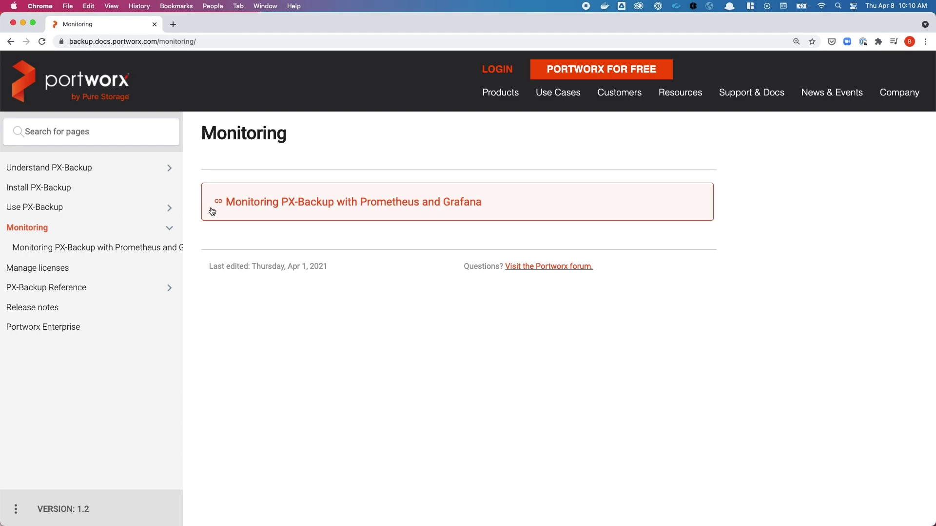
left_click(262, 217)
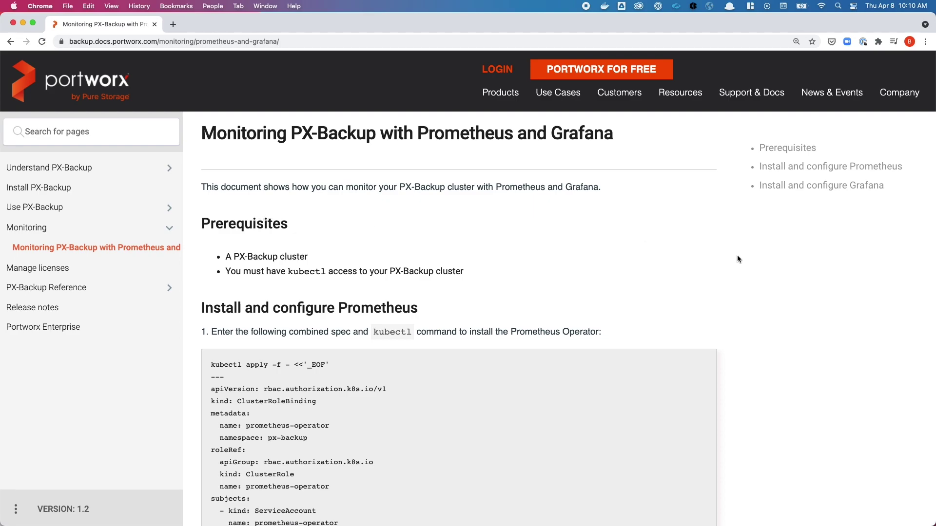
scroll(737, 256, "down", 3)
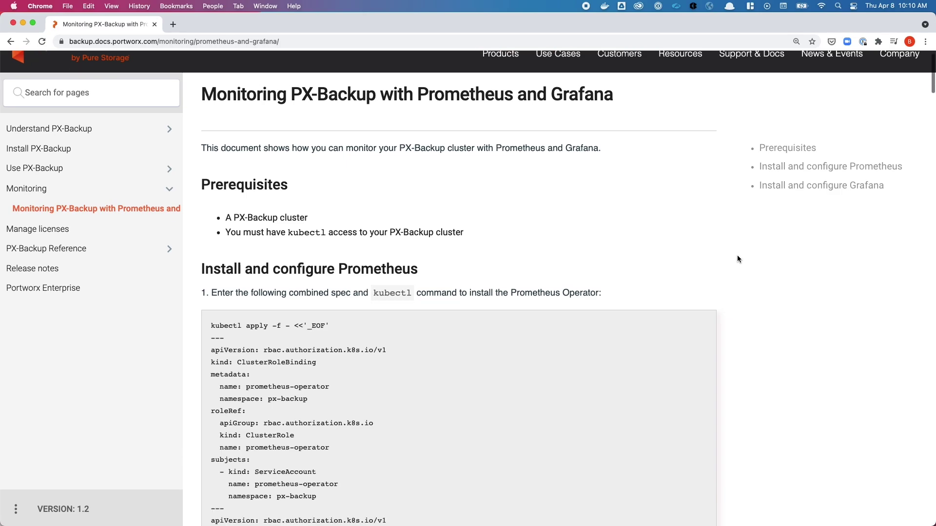
scroll(737, 258, "down", 1)
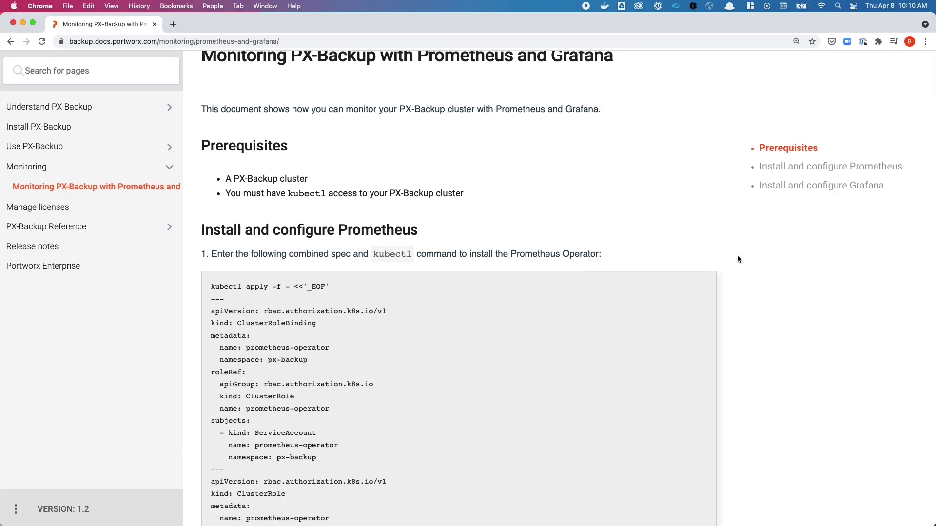
Read down through the Prometheus Operator install spec and its kubectl command.
scroll(737, 259, "down", 1)
scroll(737, 258, "down", 1)
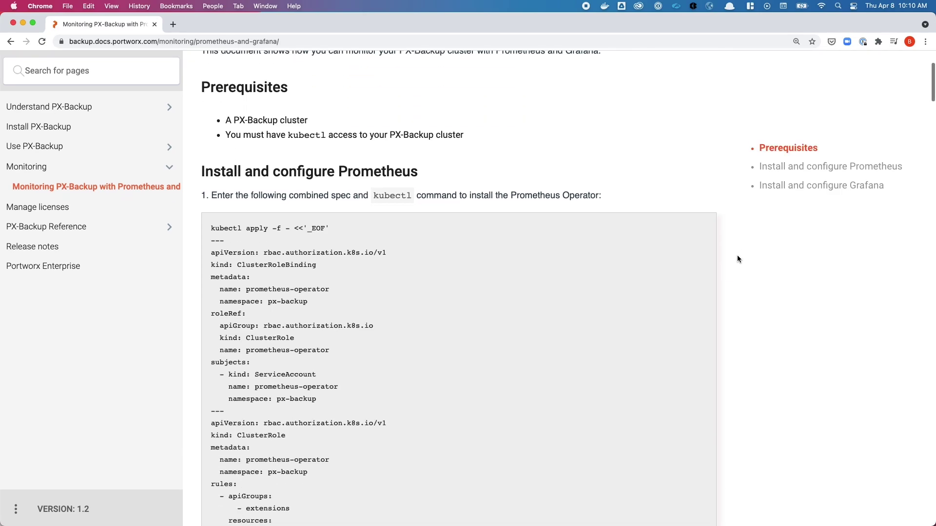
scroll(736, 256, "down", 1)
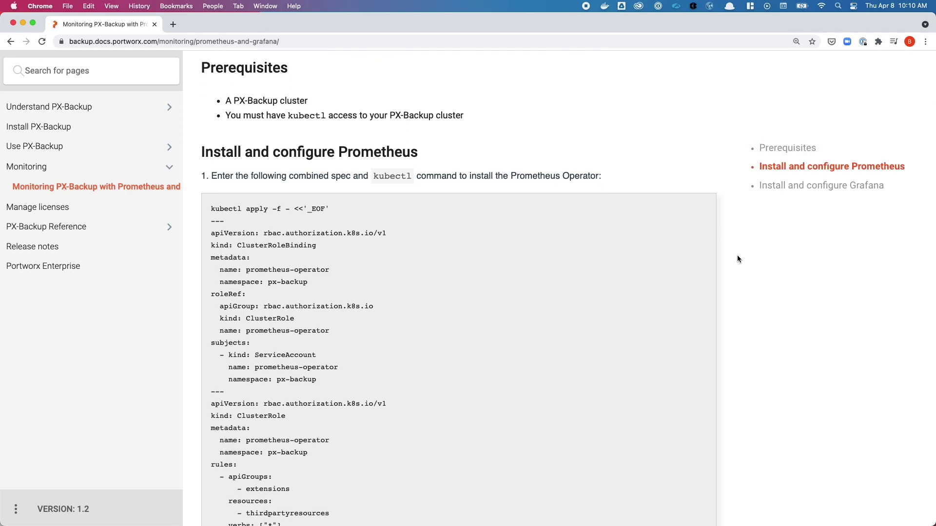
mouse_move(408, 346)
scroll(854, 281, "down", 4)
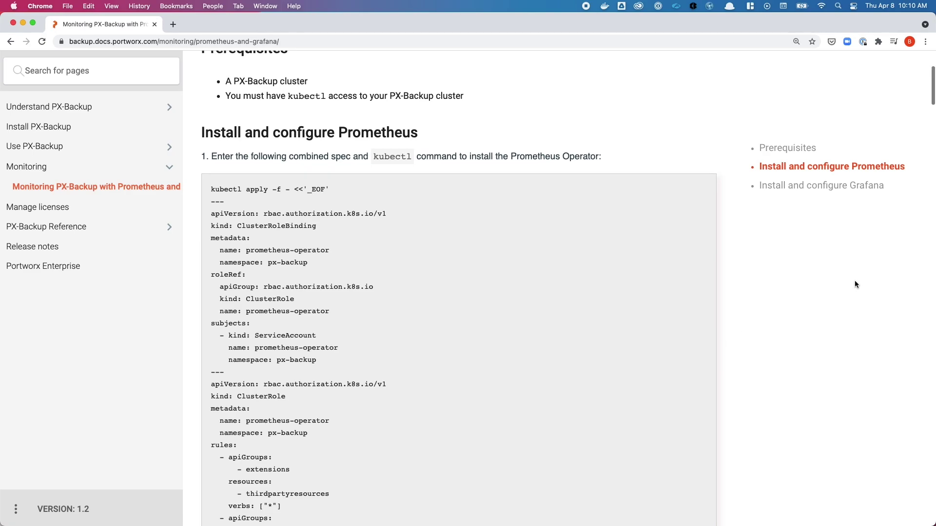
scroll(855, 283, "down", 4)
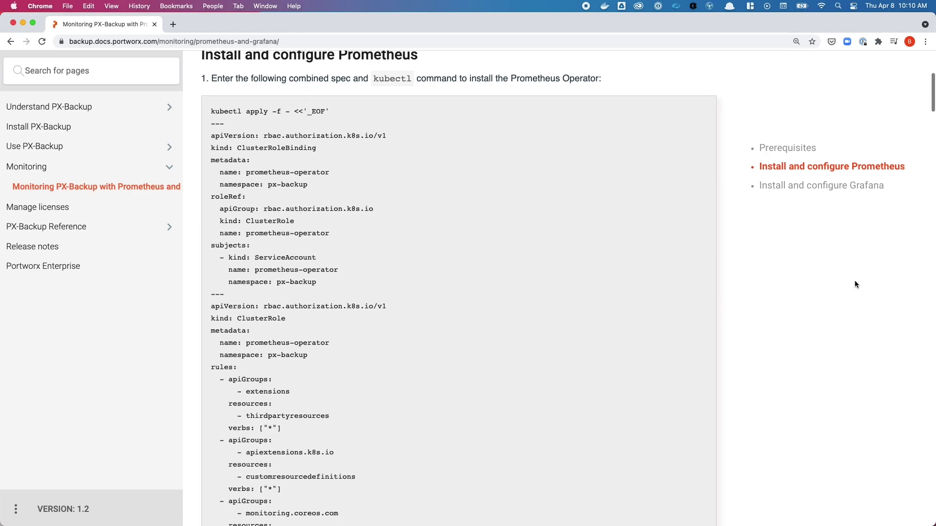
scroll(855, 282, "down", 4)
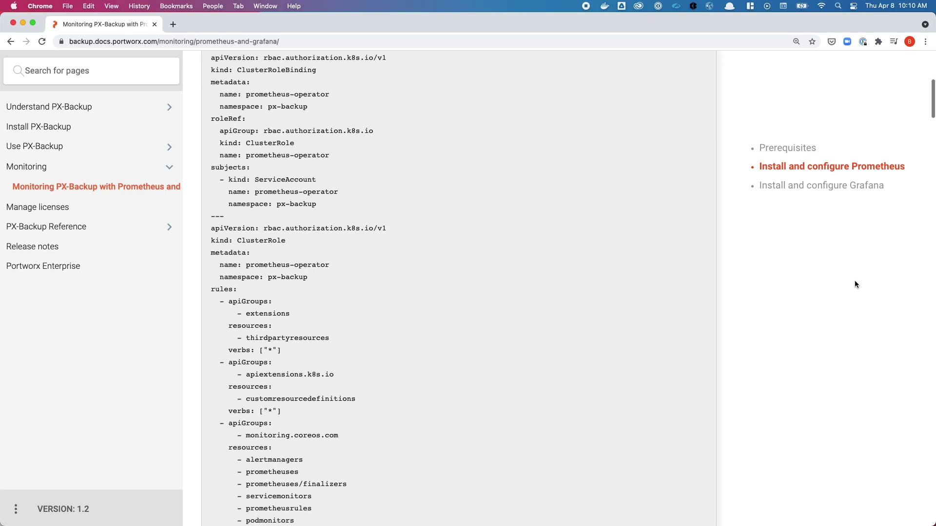
scroll(855, 284, "down", 4)
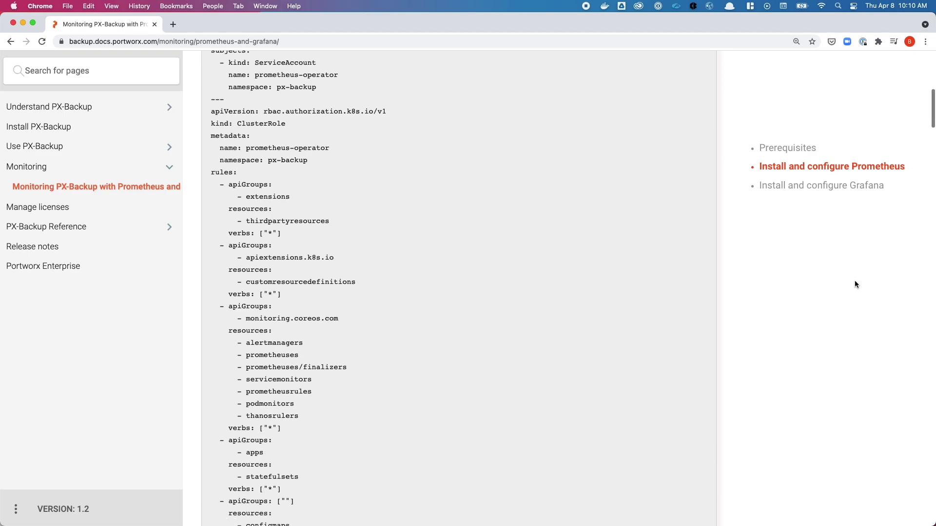
scroll(854, 282, "down", 8)
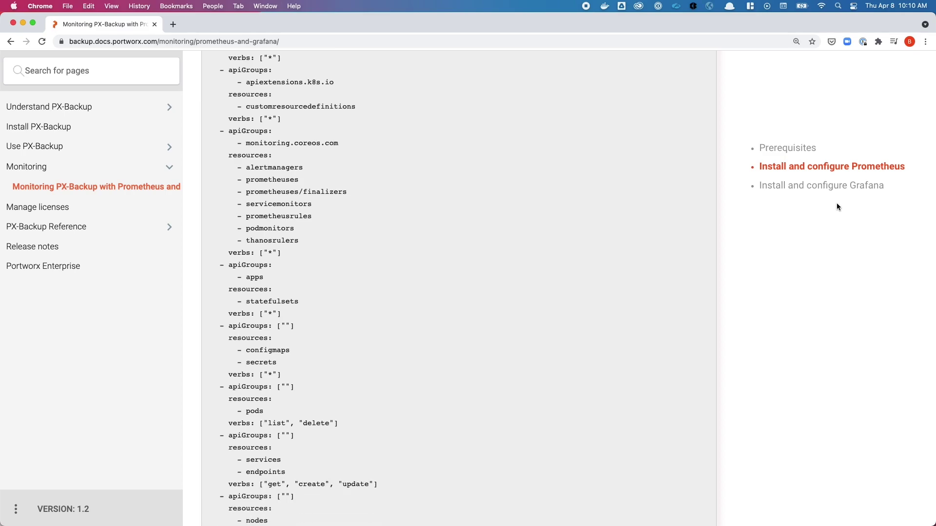
scroll(816, 292, "down", 8)
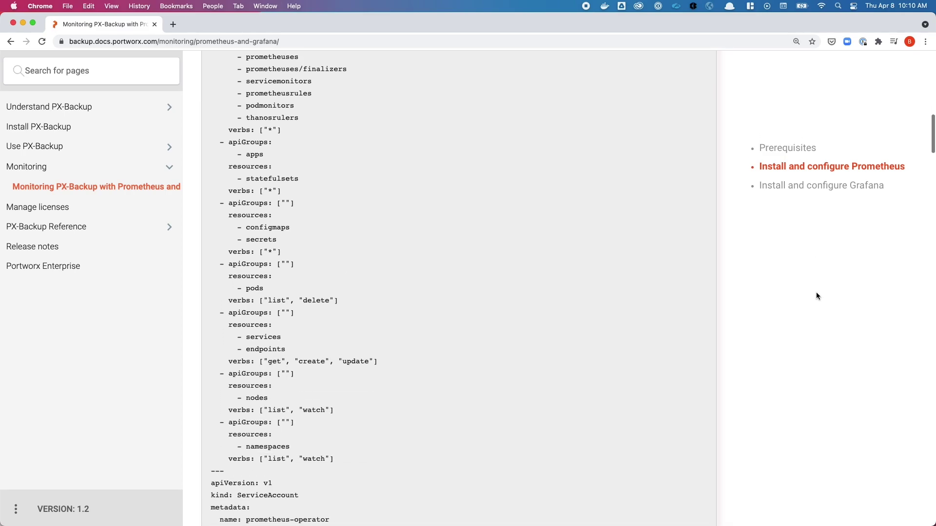
scroll(817, 296, "down", 2)
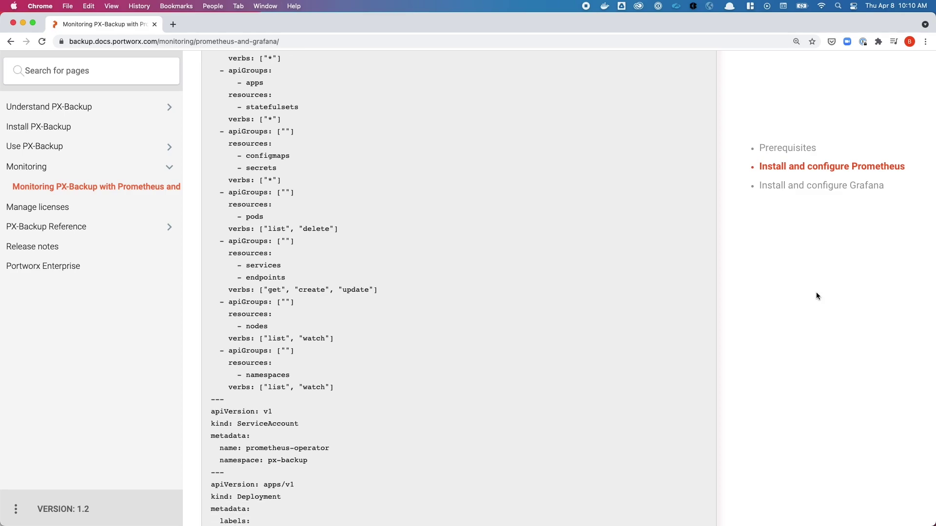
Jump to 'Install and configure Grafana' and read down to the port-forward and dashboard-import steps.
left_click(814, 185)
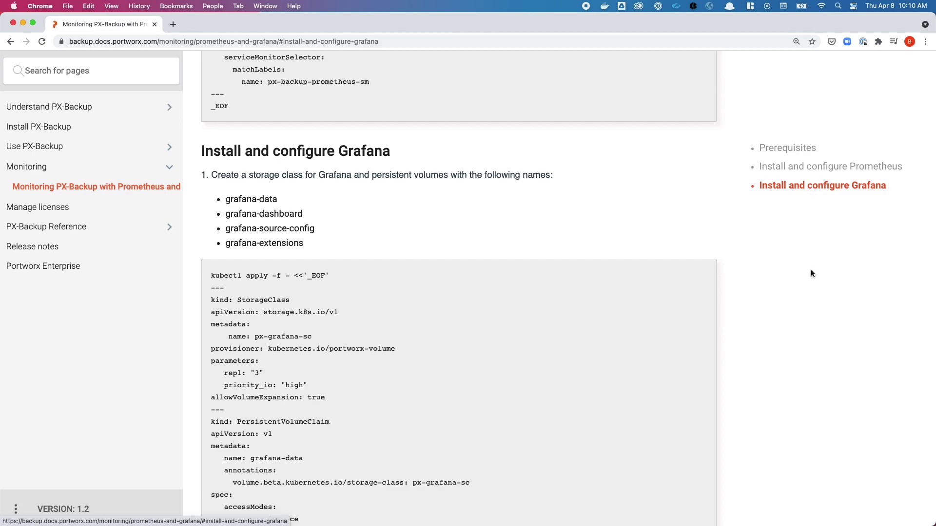
scroll(810, 329, "down", 5)
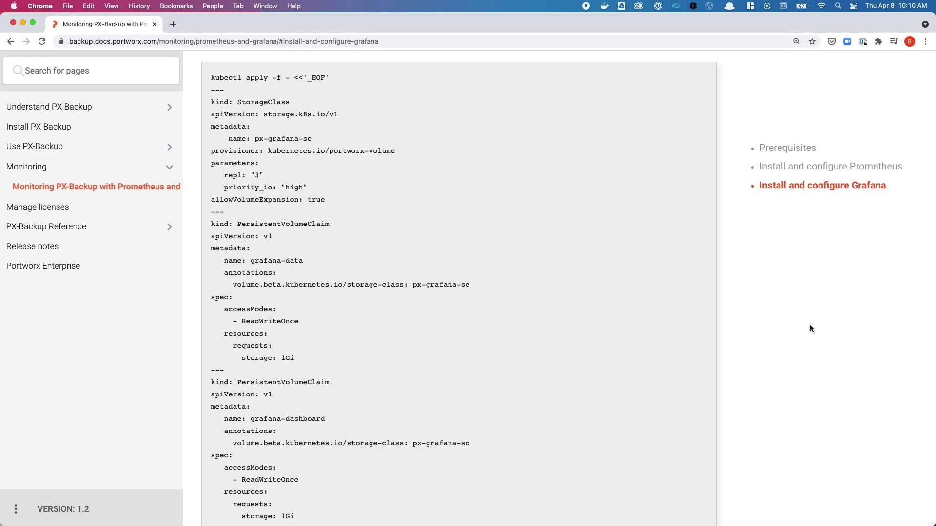
scroll(810, 329, "down", 3)
scroll(809, 329, "down", 4)
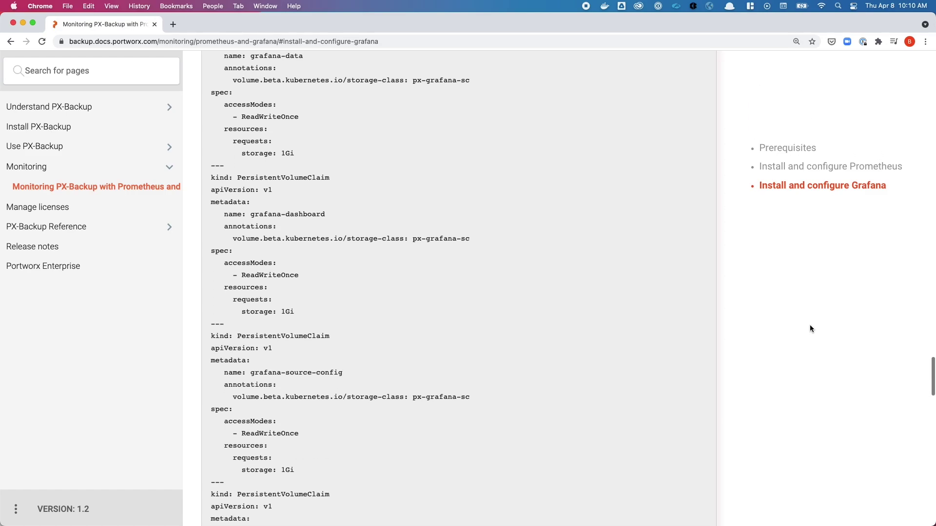
scroll(810, 328, "down", 6)
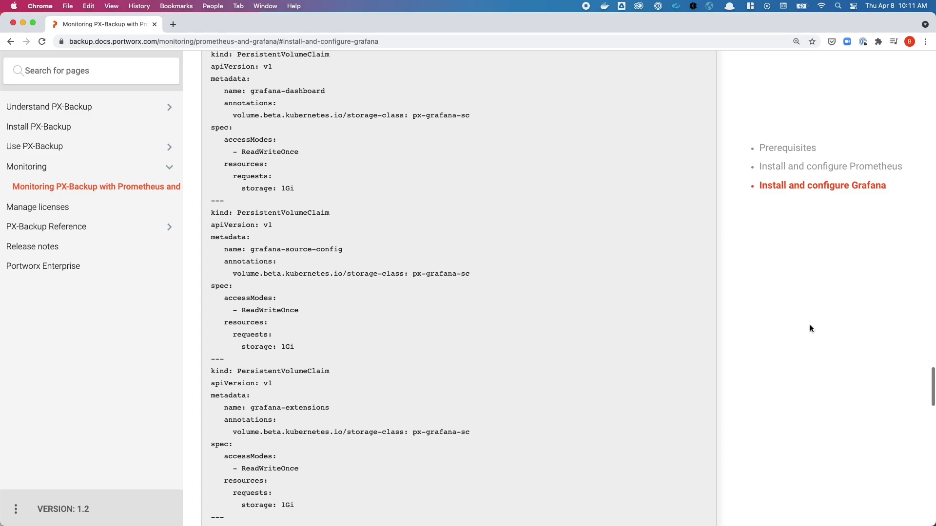
scroll(810, 329, "down", 6)
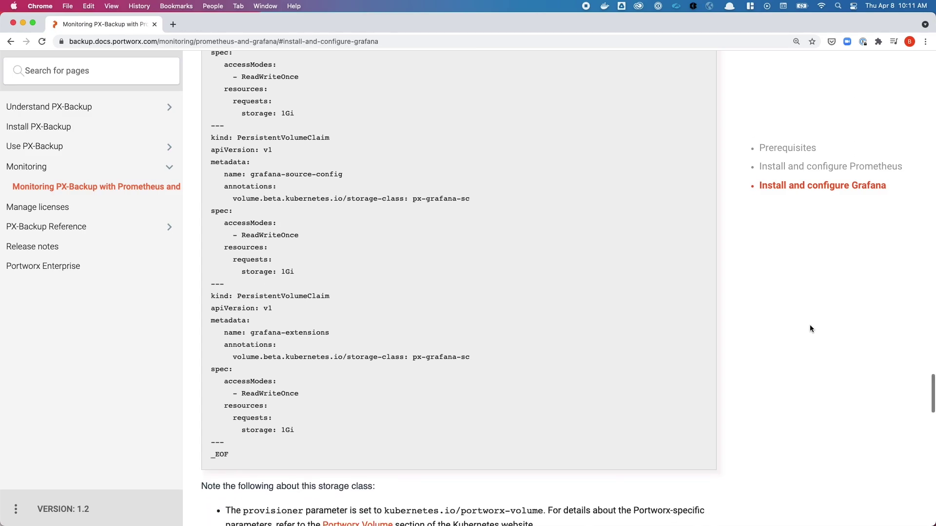
scroll(810, 496, "down", 3)
scroll(810, 495, "down", 3)
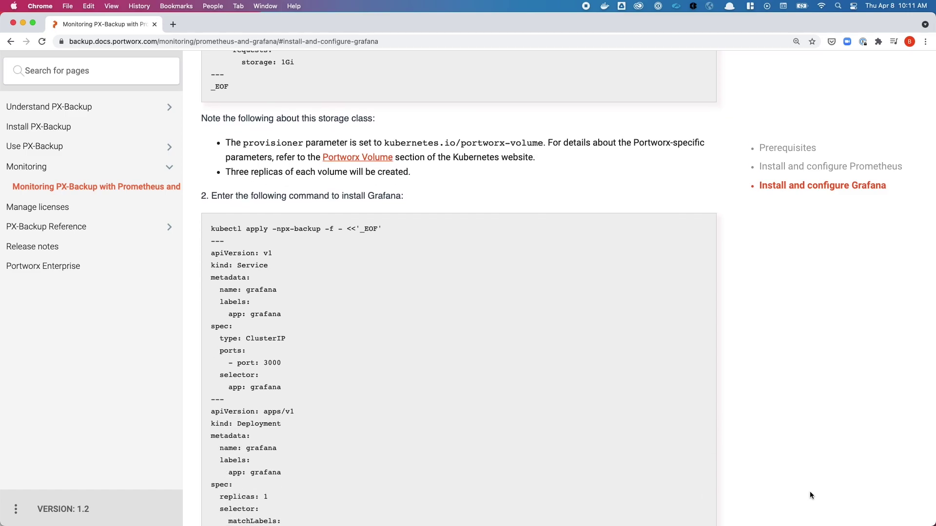
scroll(809, 495, "down", 5)
scroll(809, 495, "down", 5)
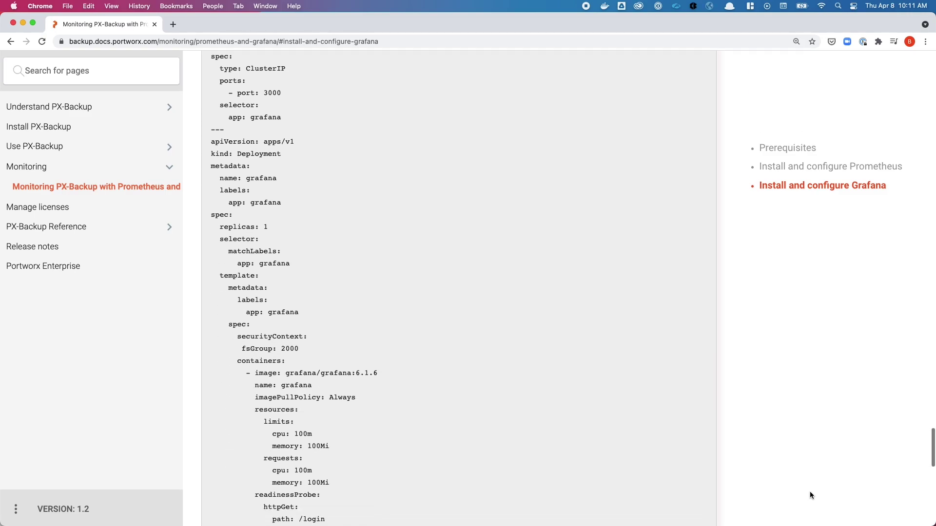
scroll(809, 495, "down", 5)
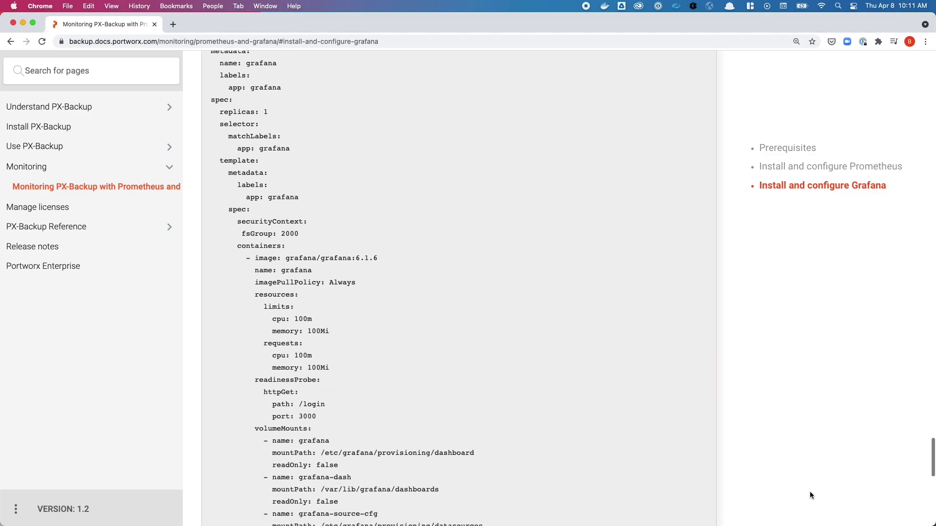
scroll(810, 495, "down", 9)
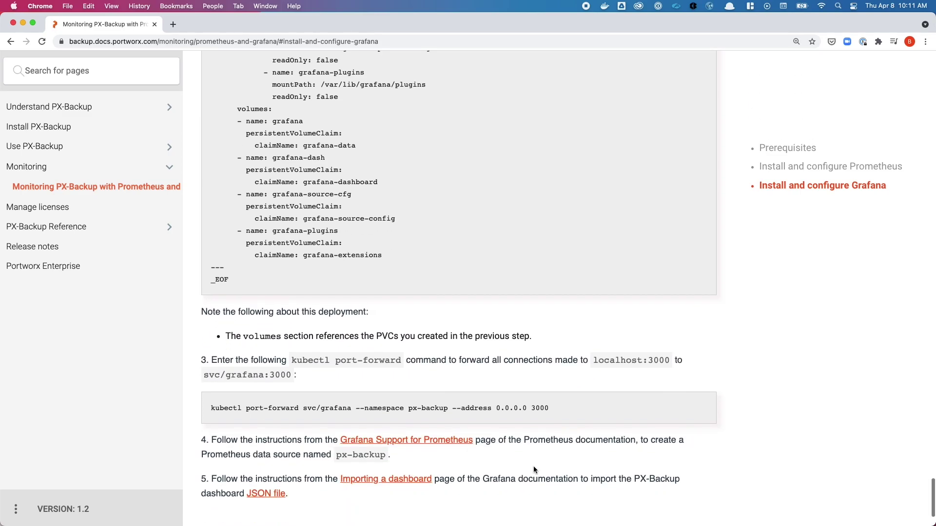
Open 'Grafana Support for Prometheus' in a new tab and scroll to 'Creating a Prometheus data source'.
left_click(453, 447)
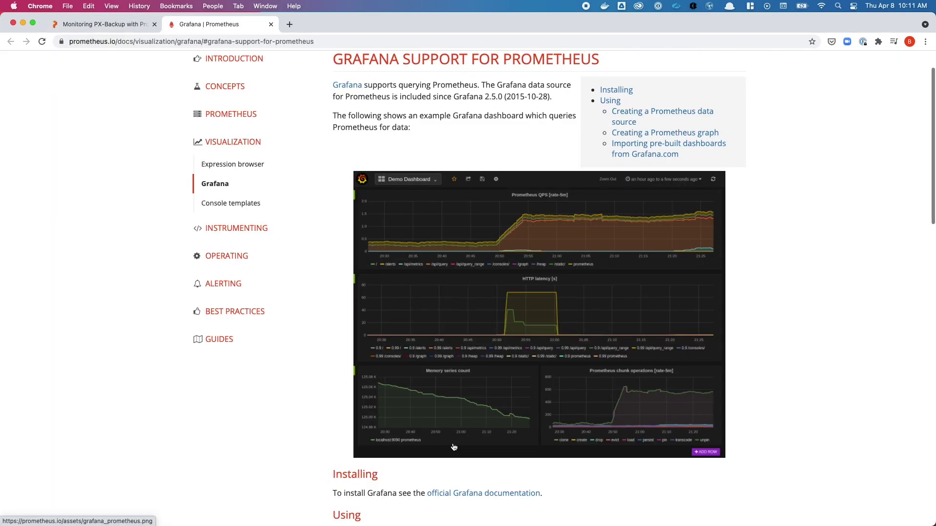
scroll(453, 447, "down", 5)
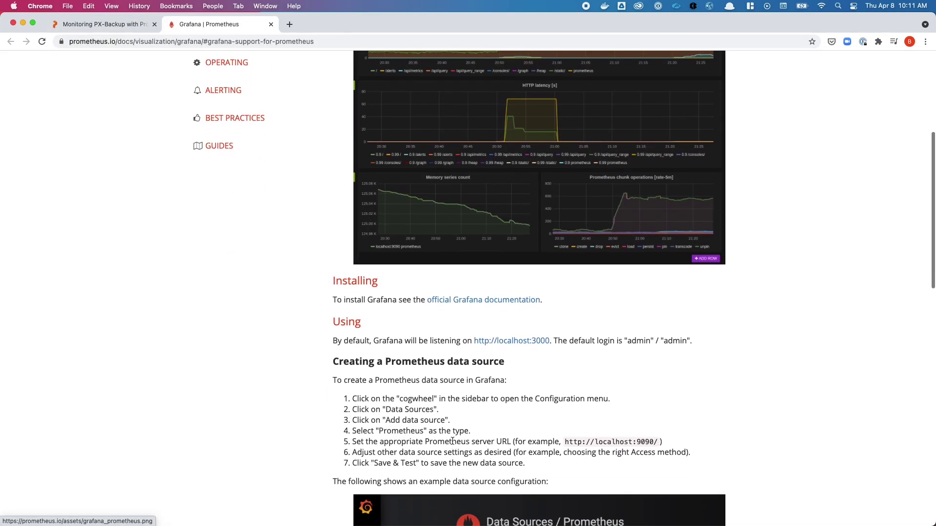
scroll(453, 441, "down", 2)
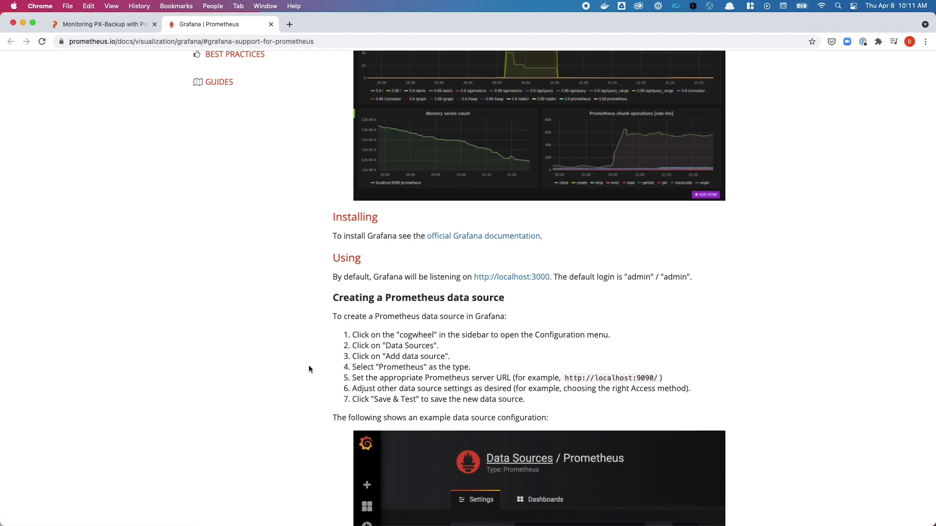
scroll(309, 367, "down", 4)
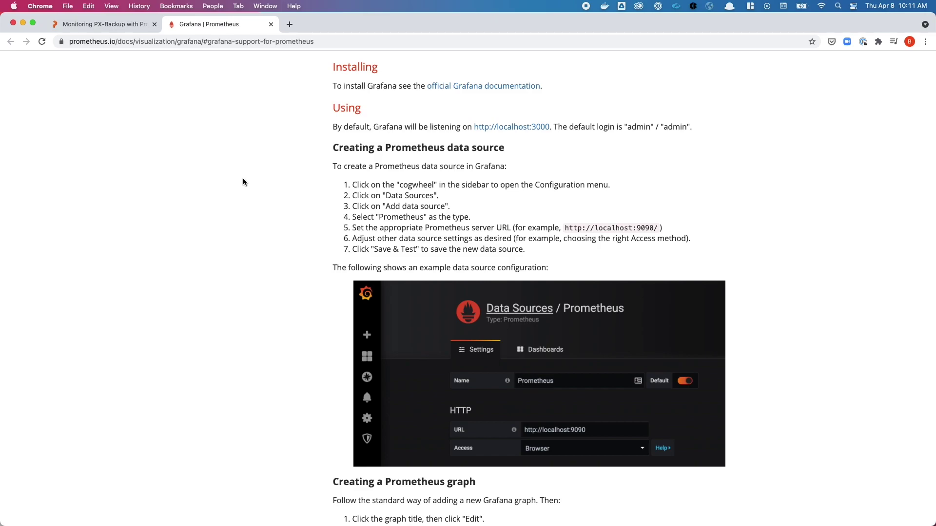
Open Grafana's 'Importing a dashboard' guide, then view the raw Portworx_Backup_Overview.json file.
left_click(93, 25)
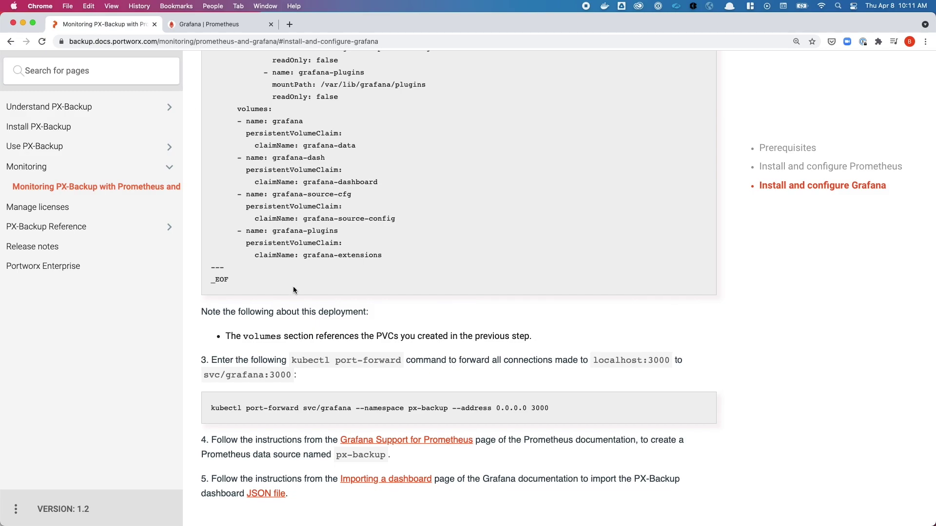
scroll(293, 286, "down", 3)
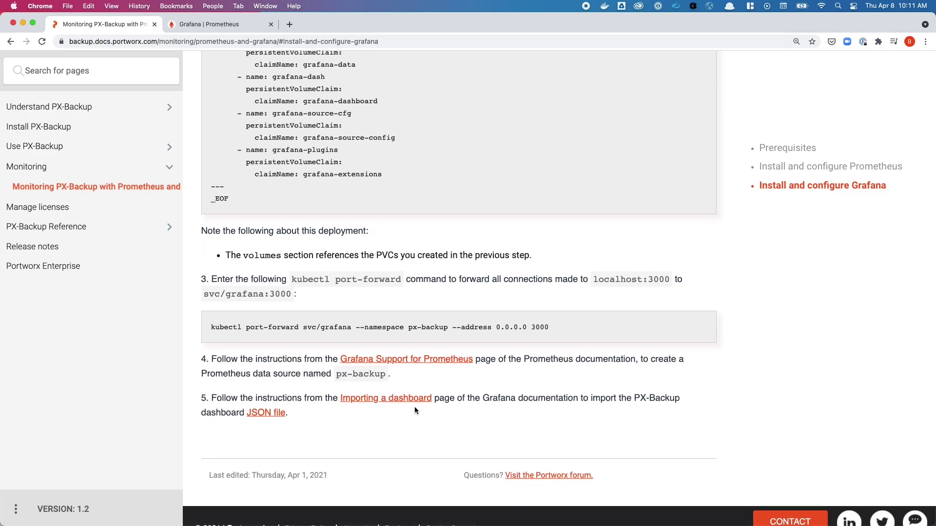
left_click(416, 406)
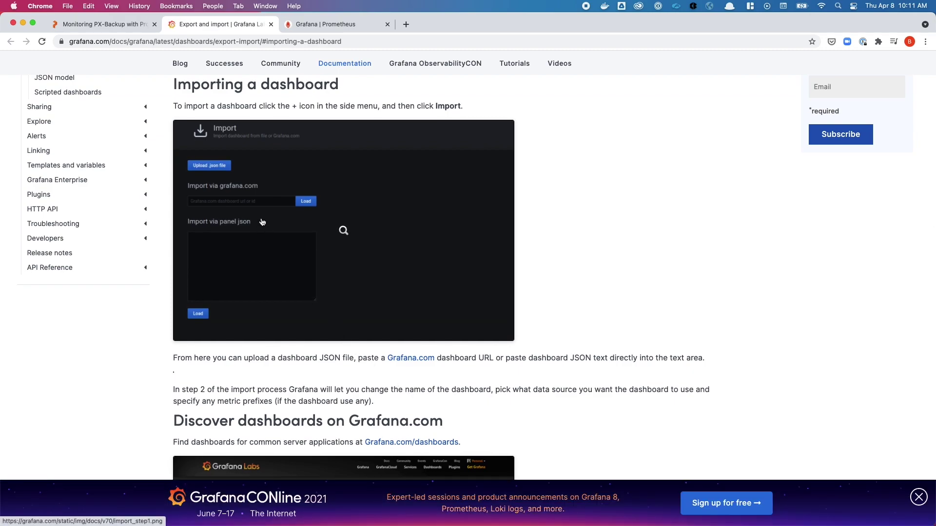
left_click(121, 27)
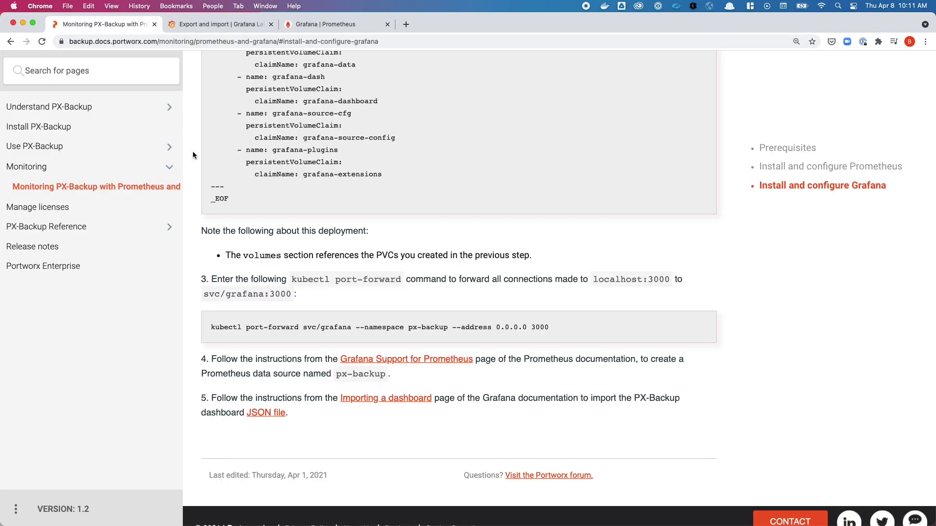
left_click(252, 414)
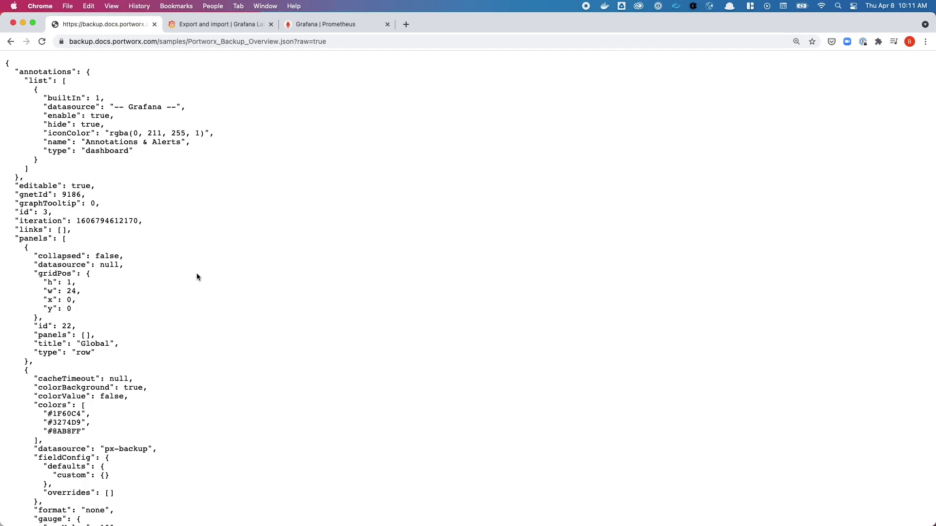
Move the 'Home - Grafana' tab into its own Chrome window.
scroll(197, 276, "down", 4)
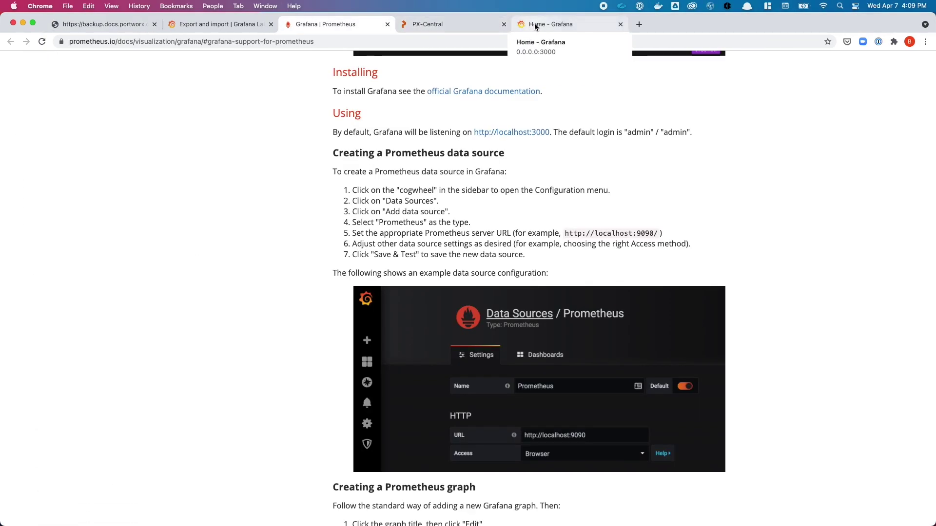
left_click_drag(534, 22, 431, 10)
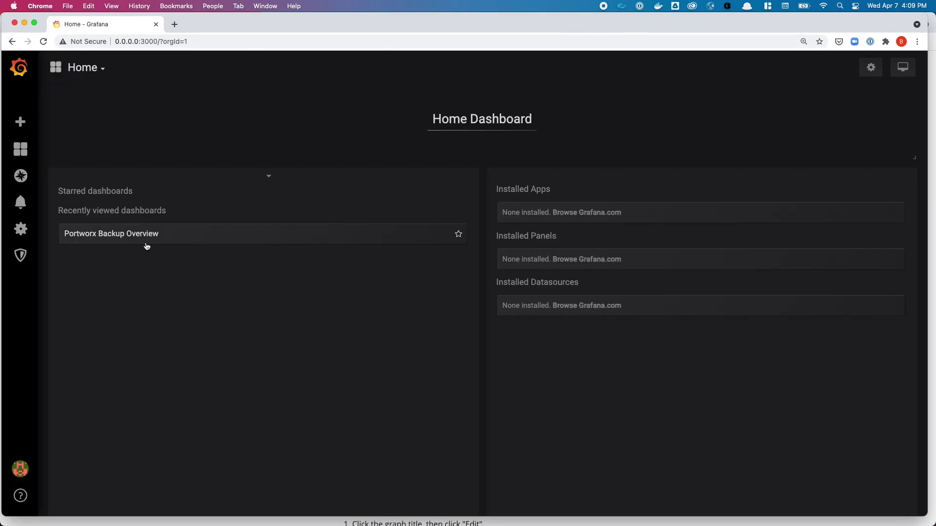
mouse_move(20, 229)
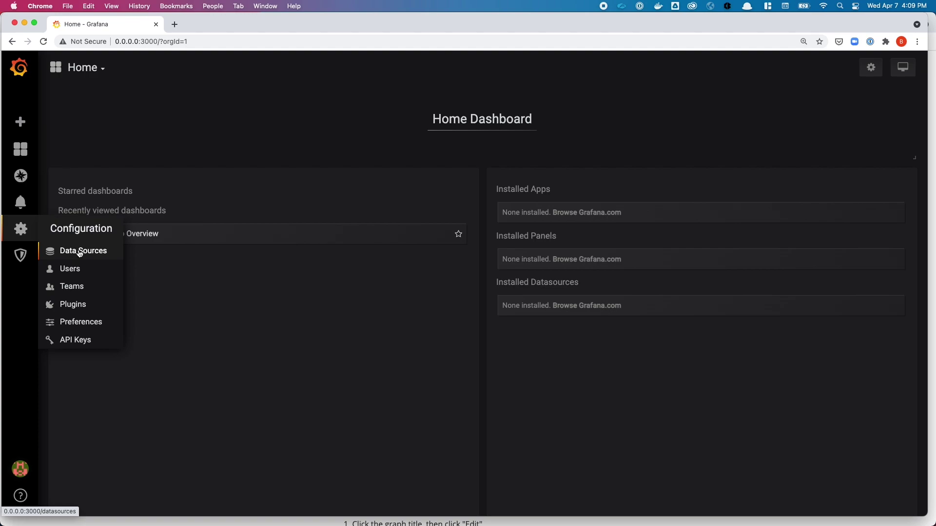
left_click(78, 253)
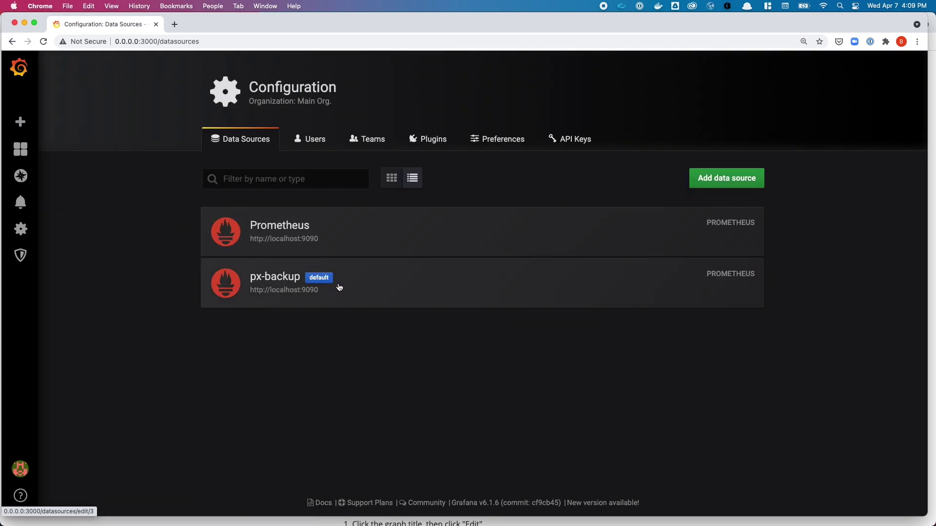
left_click(339, 287)
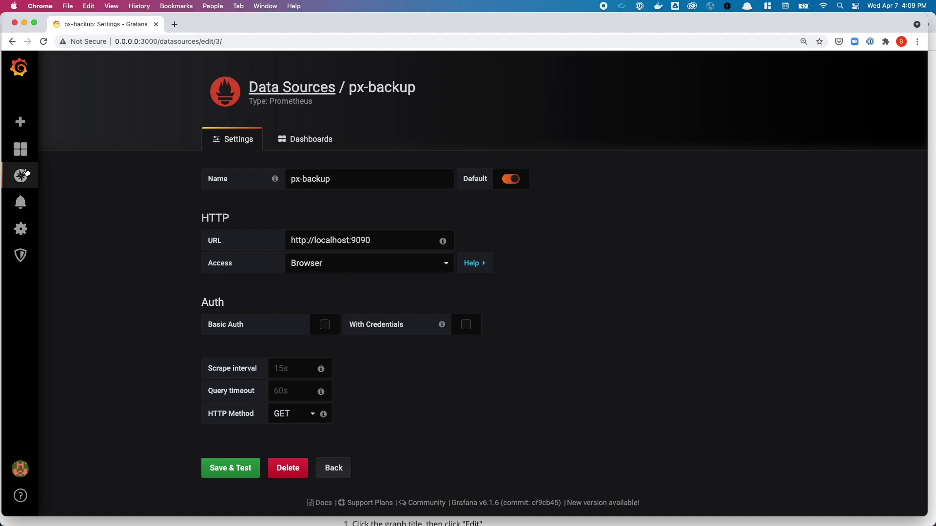
left_click(20, 151)
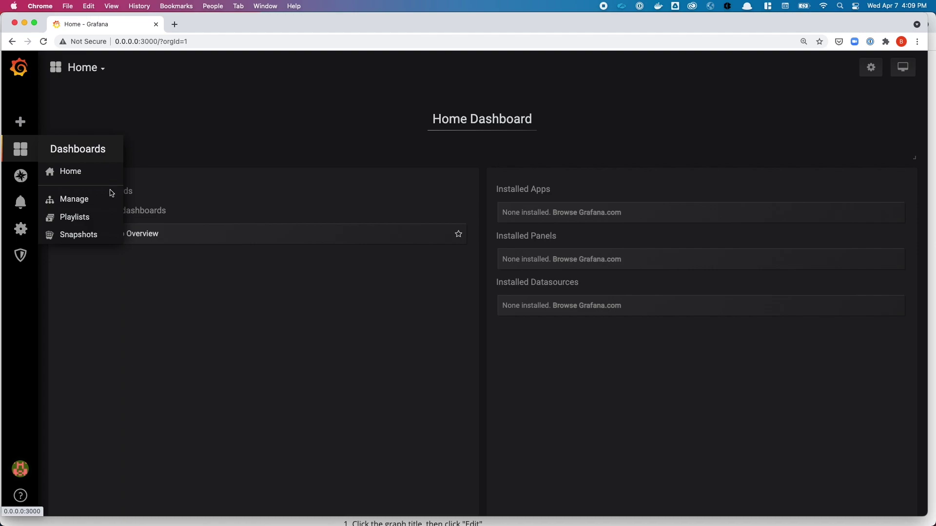
Open Portworx Backup Overview, set the time range to 'Last 3 hours', and browse the panels.
left_click(160, 239)
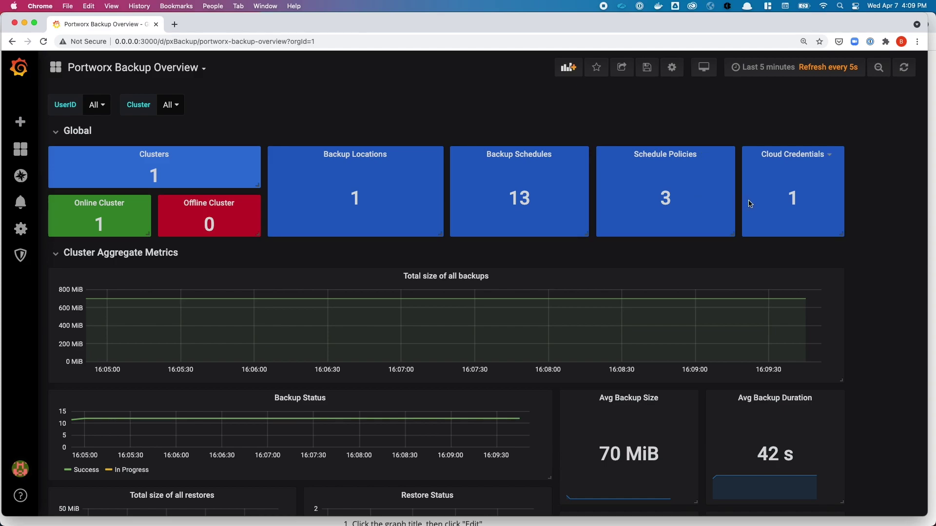
left_click(785, 68)
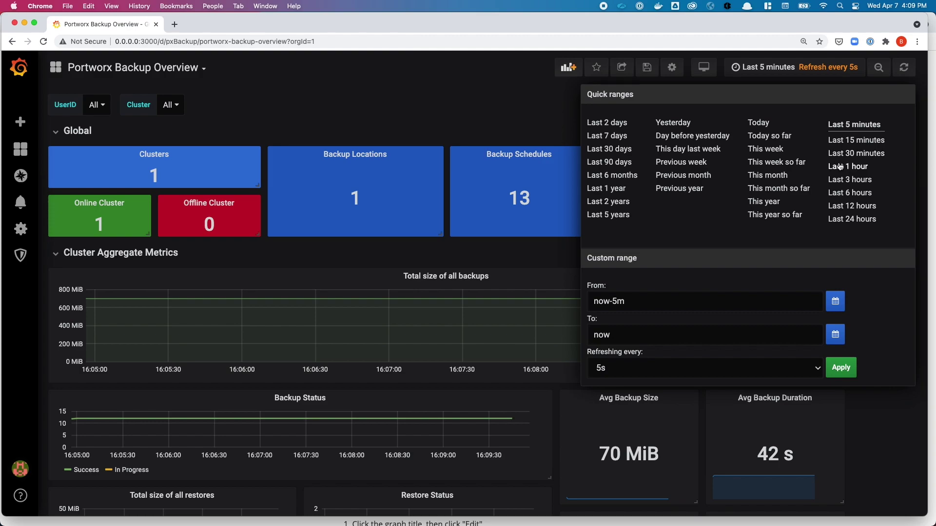
left_click(843, 180)
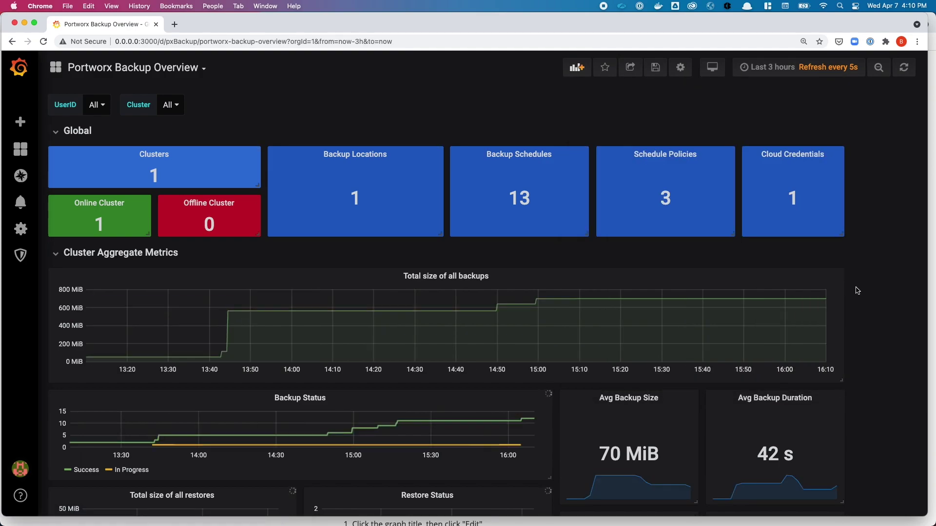
scroll(854, 281, "down", 4)
scroll(857, 292, "down", 1)
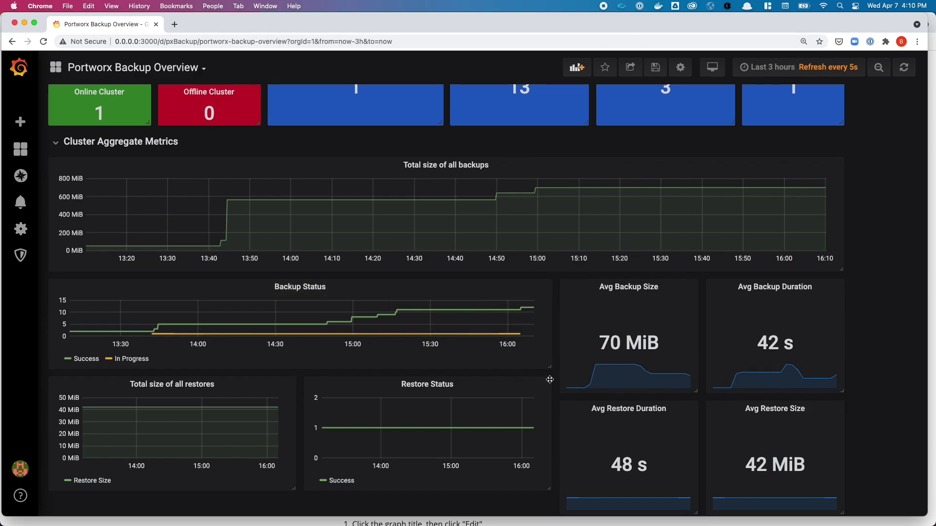
scroll(557, 425, "down", 1)
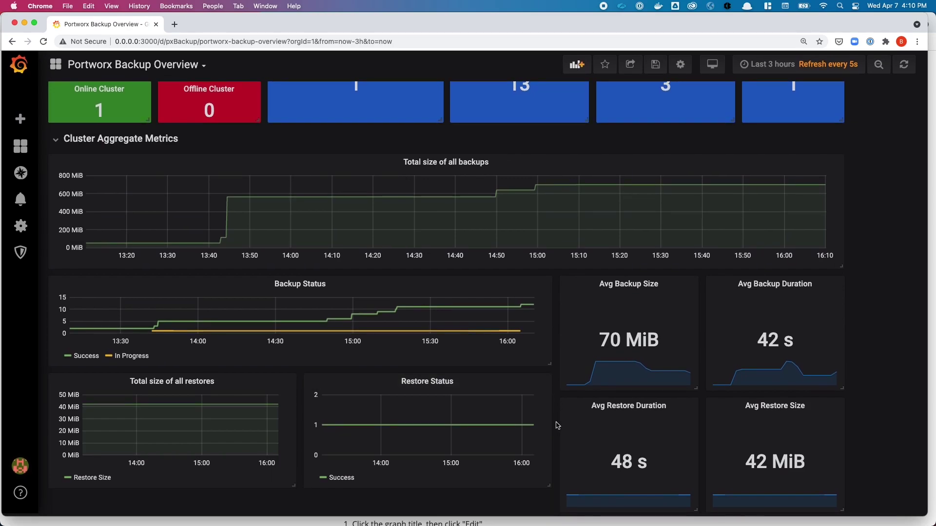
scroll(558, 426, "up", 3)
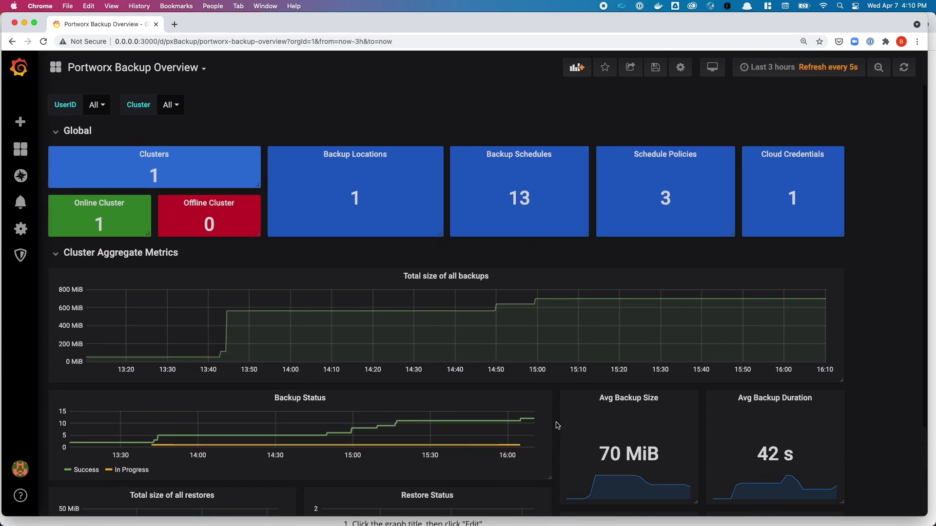
scroll(558, 426, "down", 1)
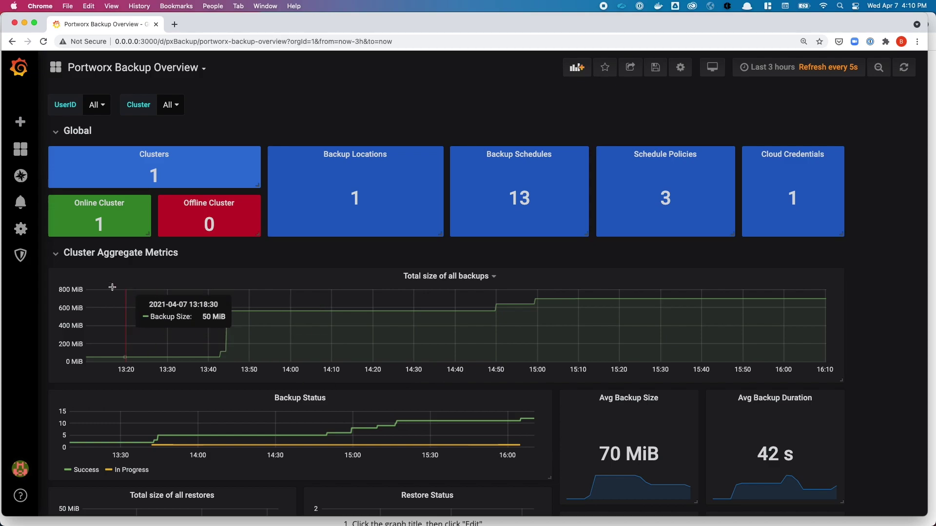
In Explore, query pxbackup_backup_resource_count from Metrics > pxbackup and review its graph and table.
left_click(20, 175)
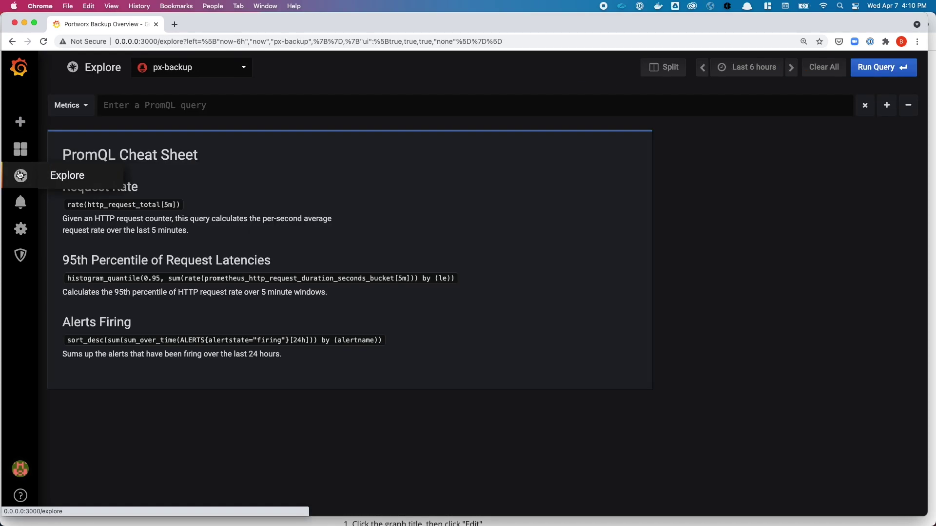
left_click(73, 105)
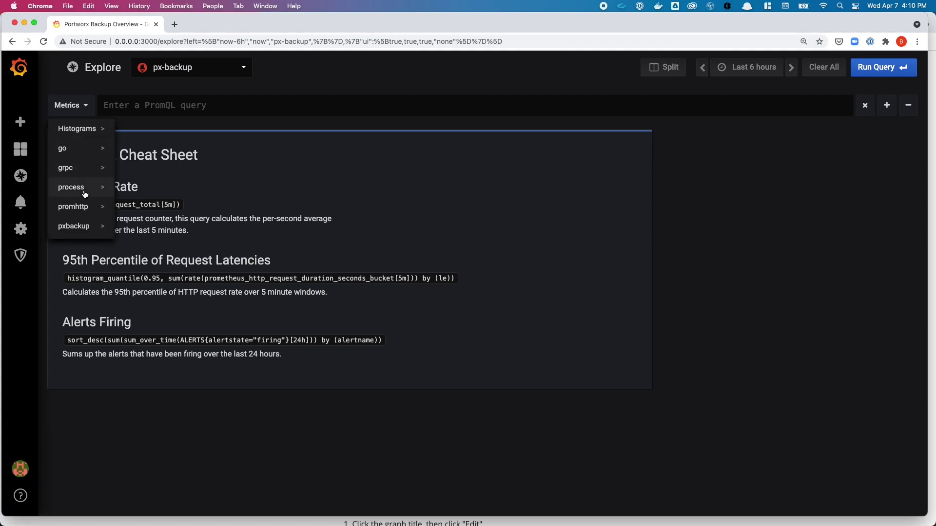
left_click(83, 225)
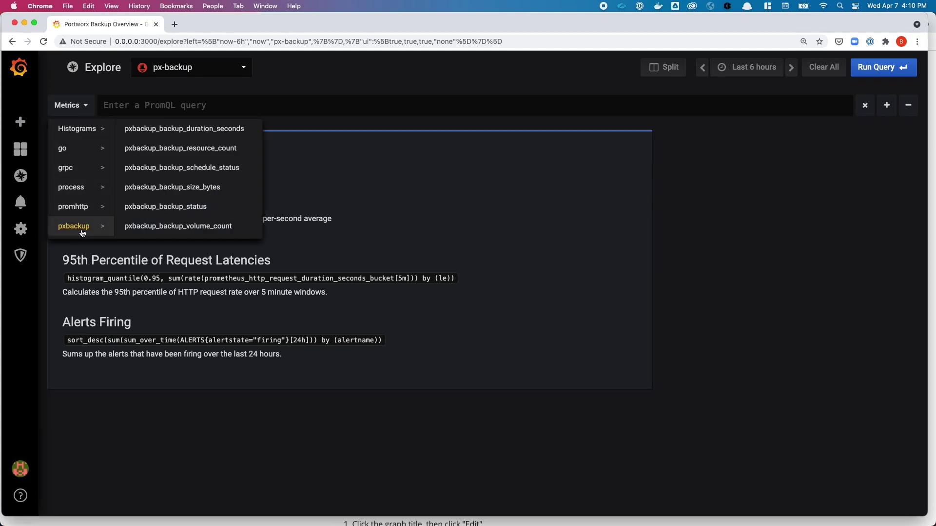
left_click(237, 151)
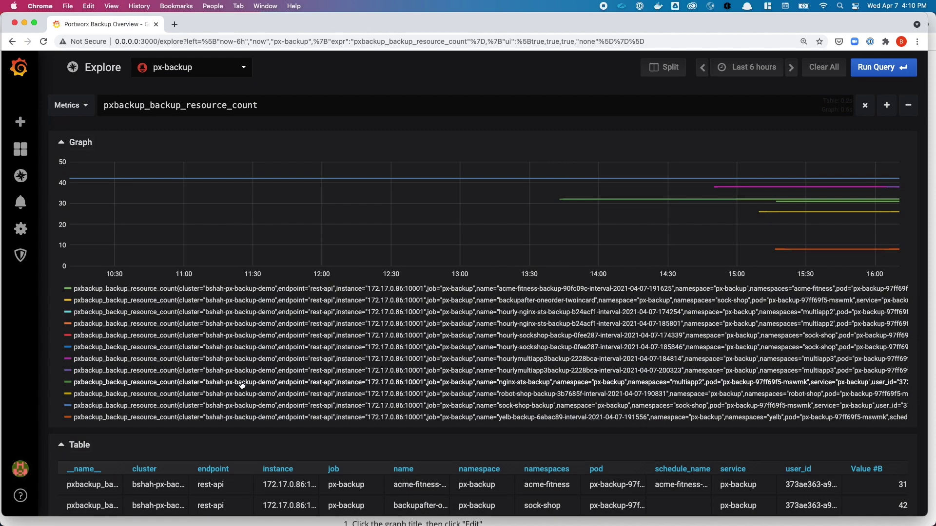
scroll(242, 385, "down", 5)
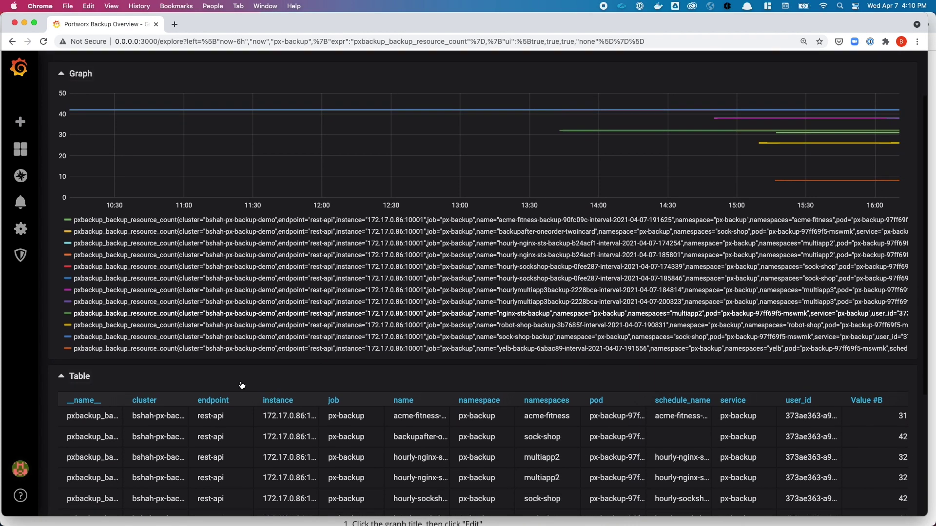
scroll(242, 385, "down", 5)
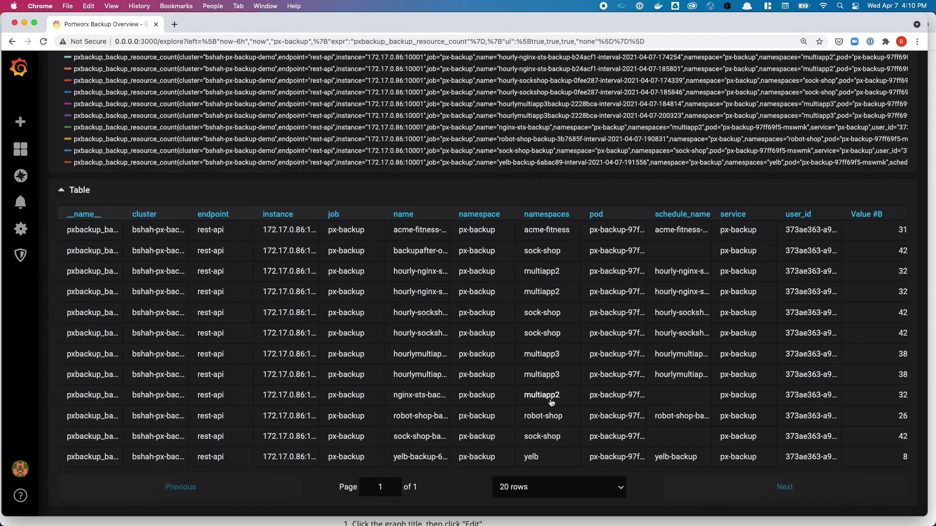
scroll(551, 403, "up", 5)
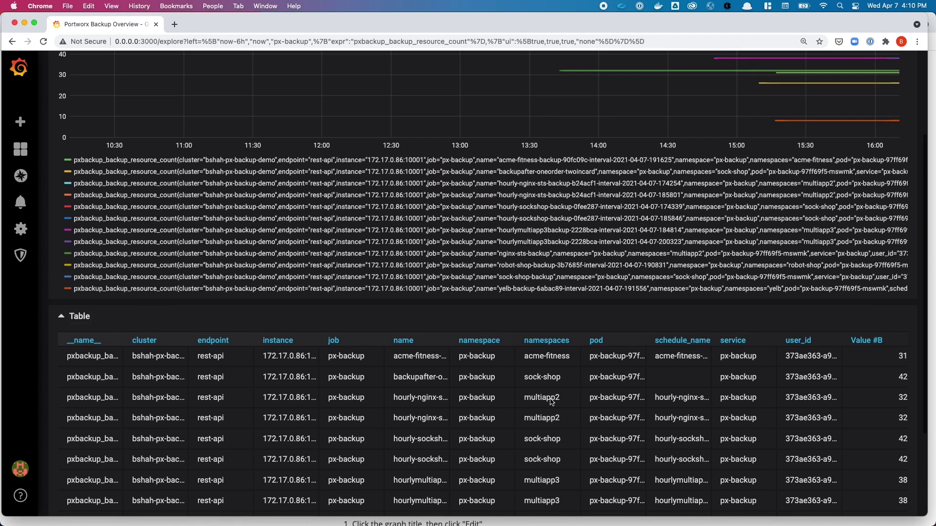
scroll(551, 402, "up", 2)
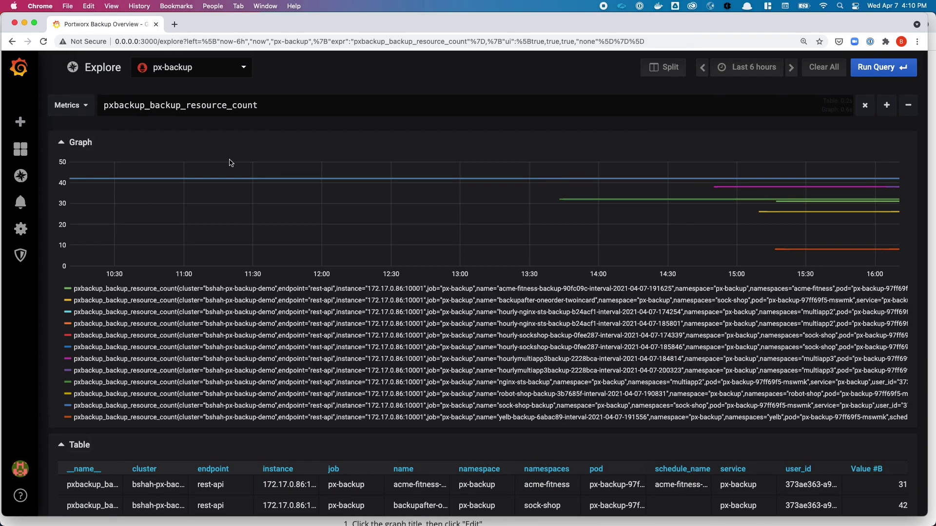
Switch the query to pxbackup_backup_volume_count and scroll through its volume-count table.
left_click(76, 114)
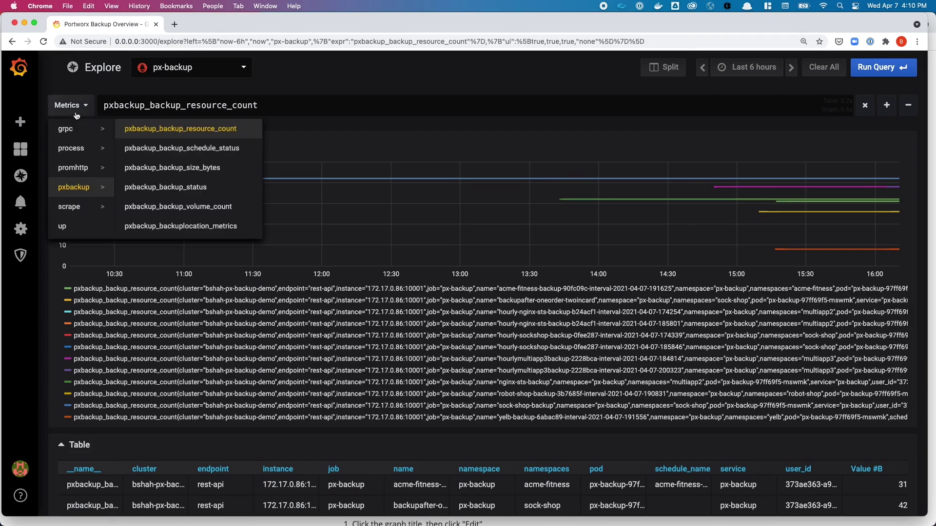
scroll(198, 186, "down", 1)
scroll(199, 186, "down", 1)
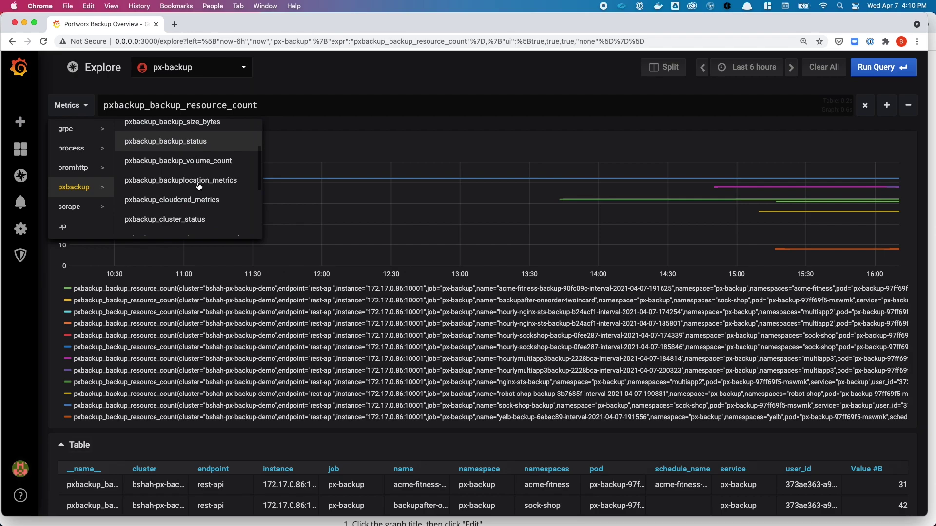
left_click(241, 164)
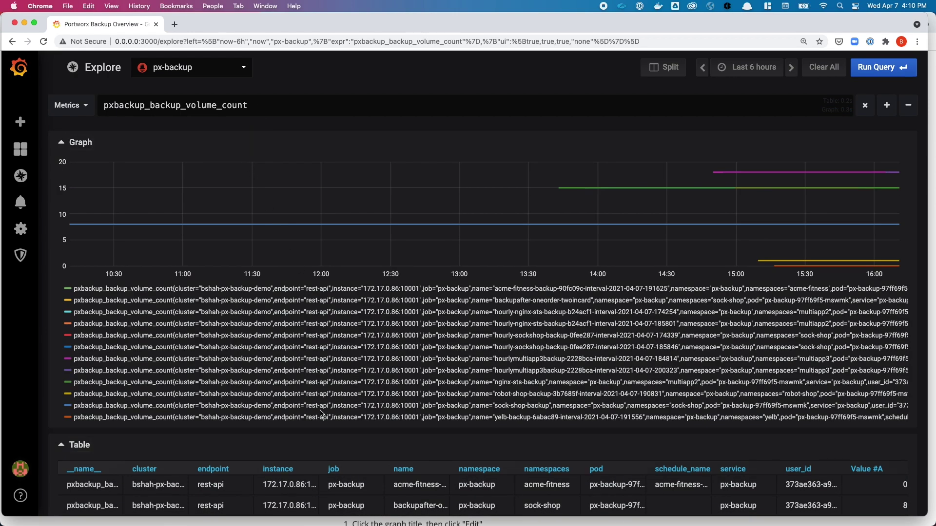
scroll(319, 383, "down", 5)
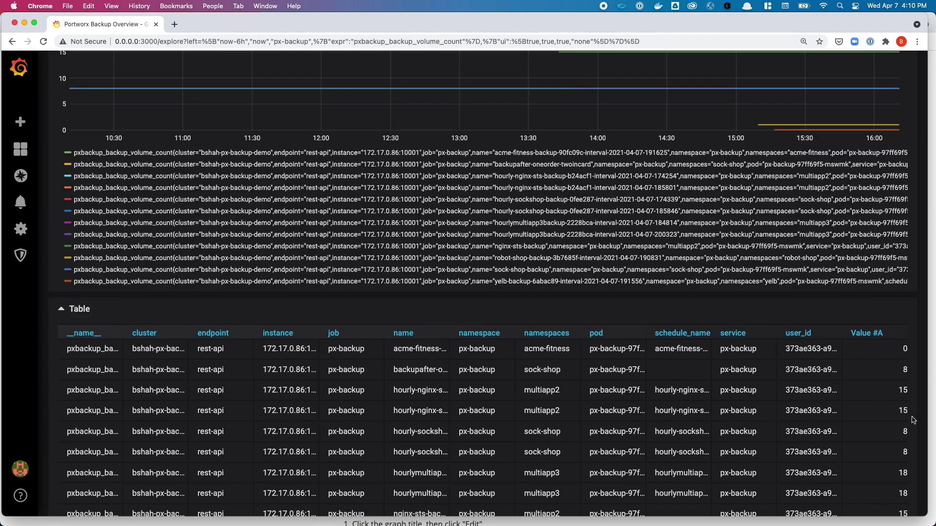
scroll(913, 415, "down", 3)
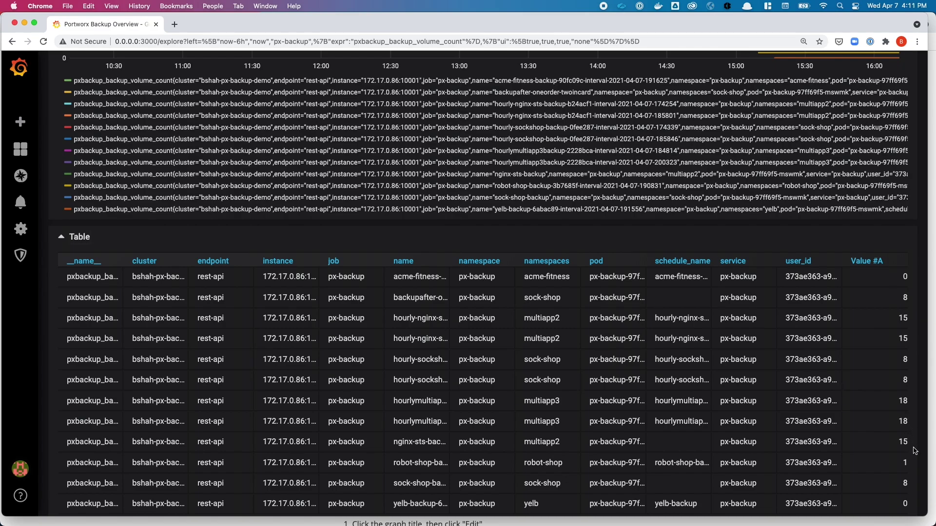
scroll(914, 450, "down", 2)
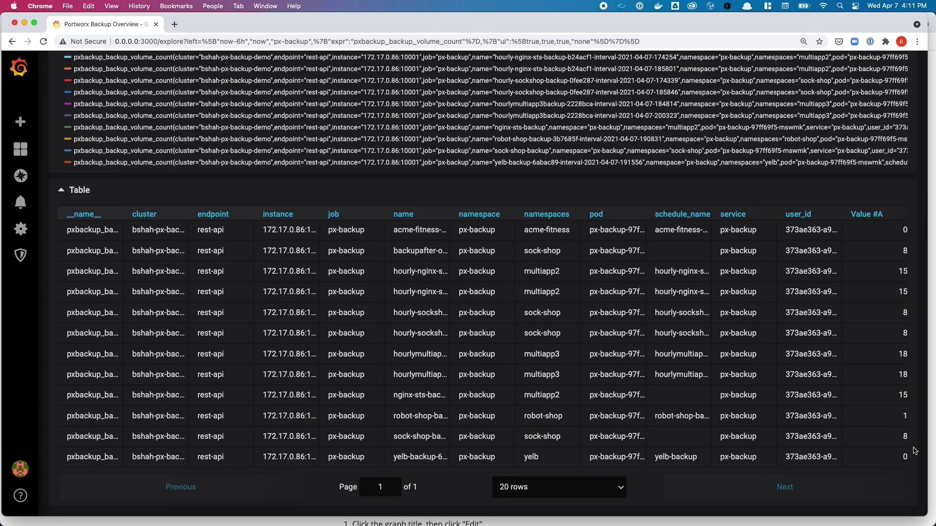
scroll(914, 450, "up", 10)
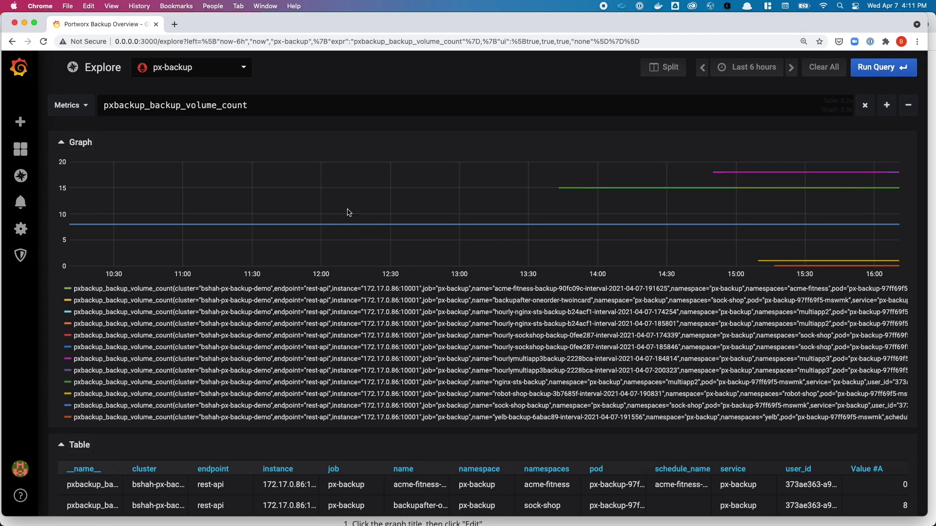
Reopen Portworx Backup Overview from the Home dashboard's Recently viewed list.
left_click(21, 149)
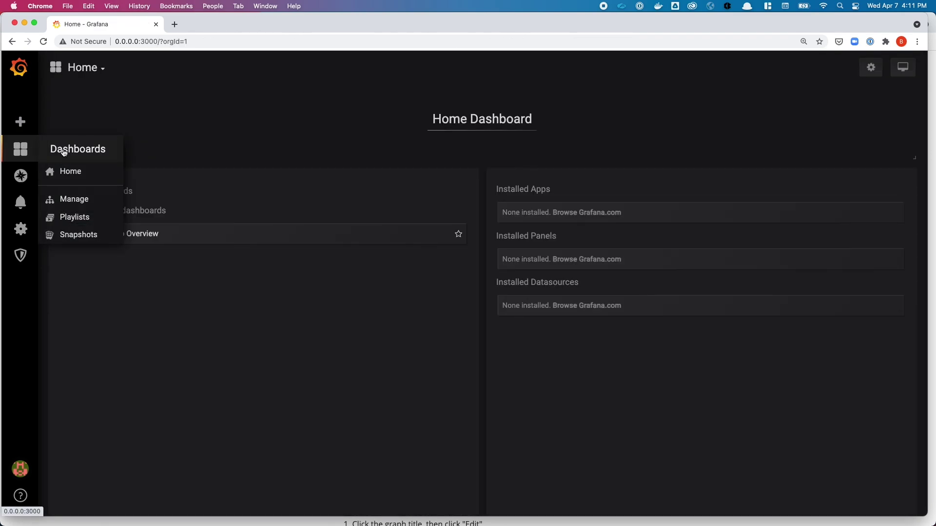
left_click(150, 234)
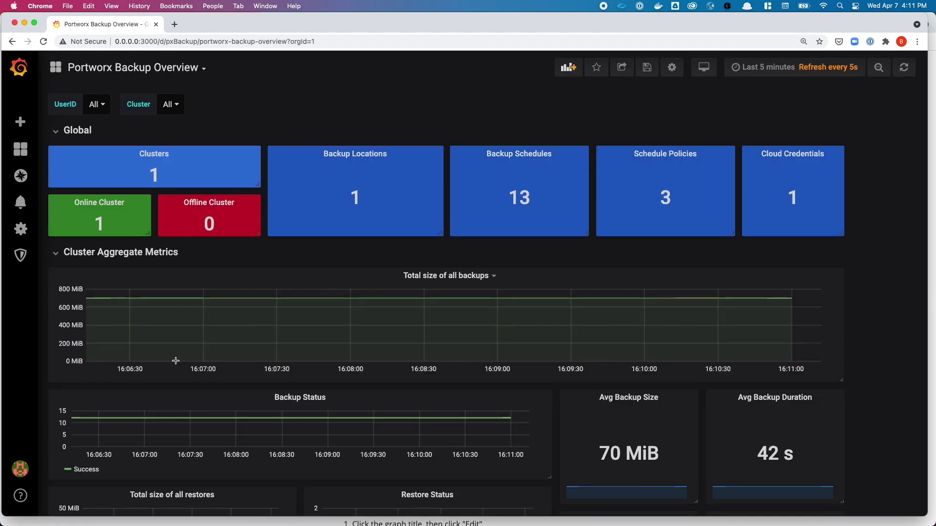
scroll(176, 361, "down", 3)
scroll(176, 360, "up", 2)
scroll(176, 361, "up", 2)
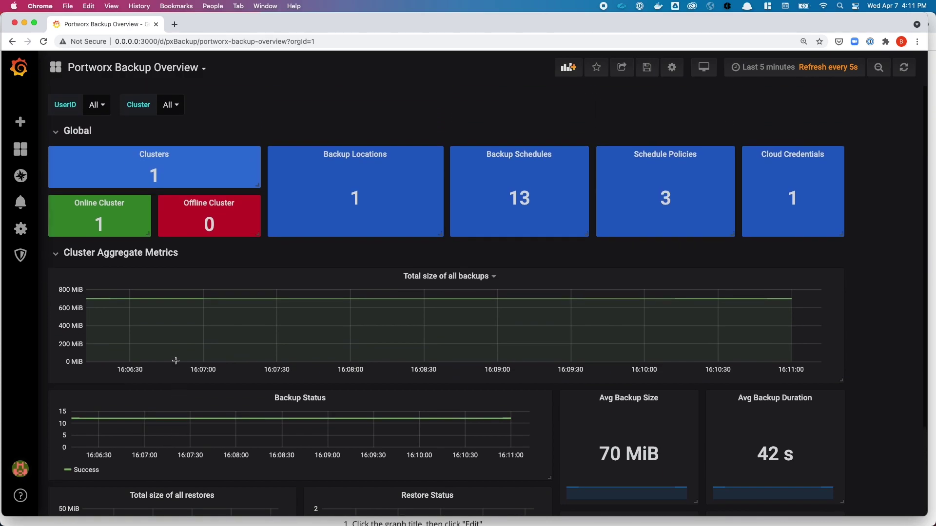